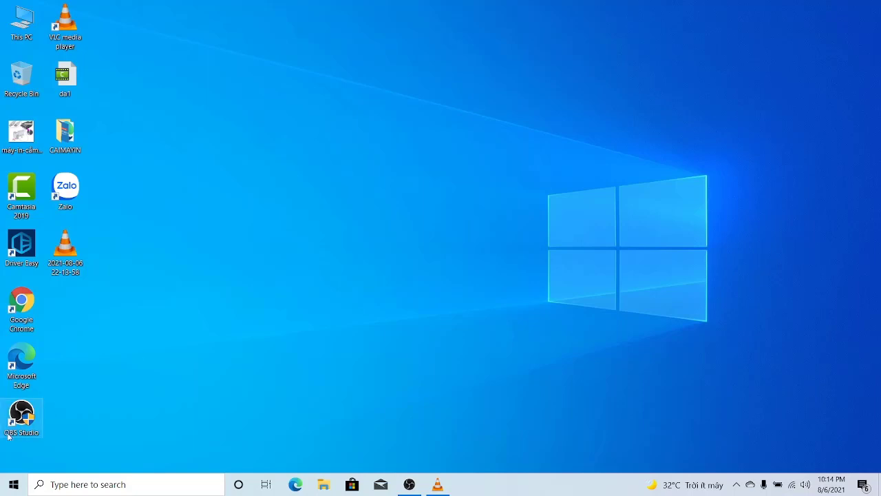
Launch Word 2016 and create a blank document.
click(14, 486)
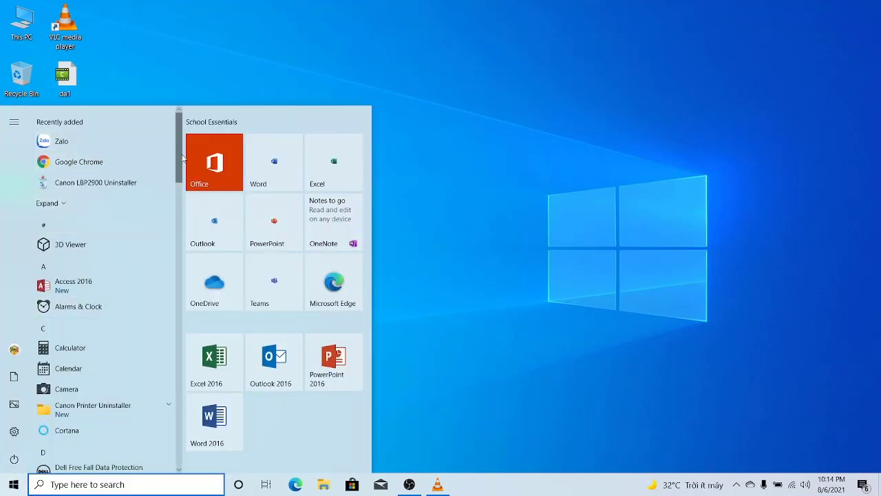
drag(180, 160, 178, 186)
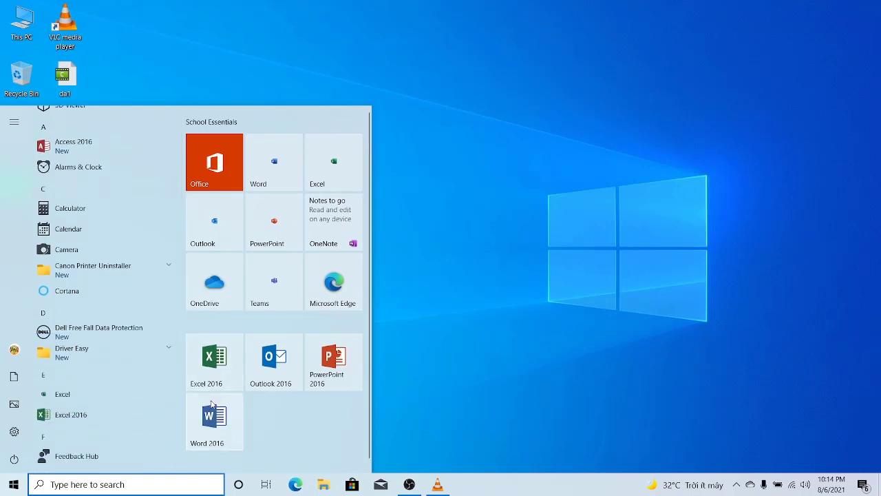
click(211, 425)
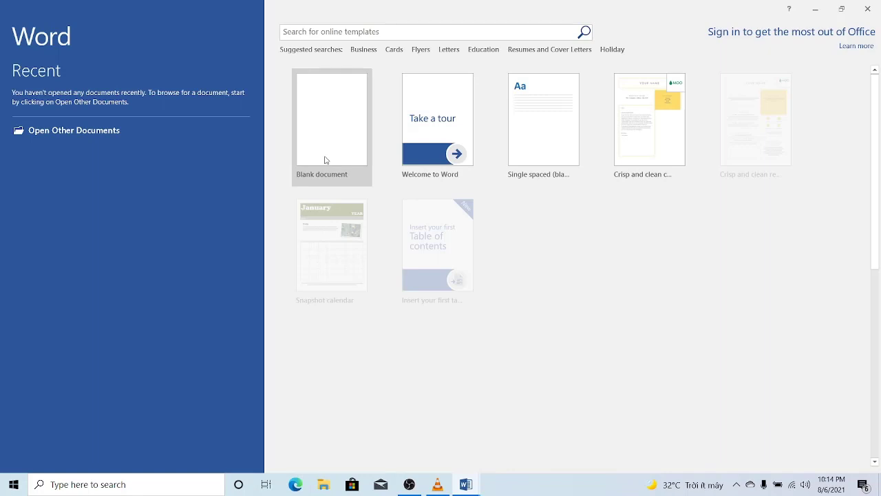
click(326, 160)
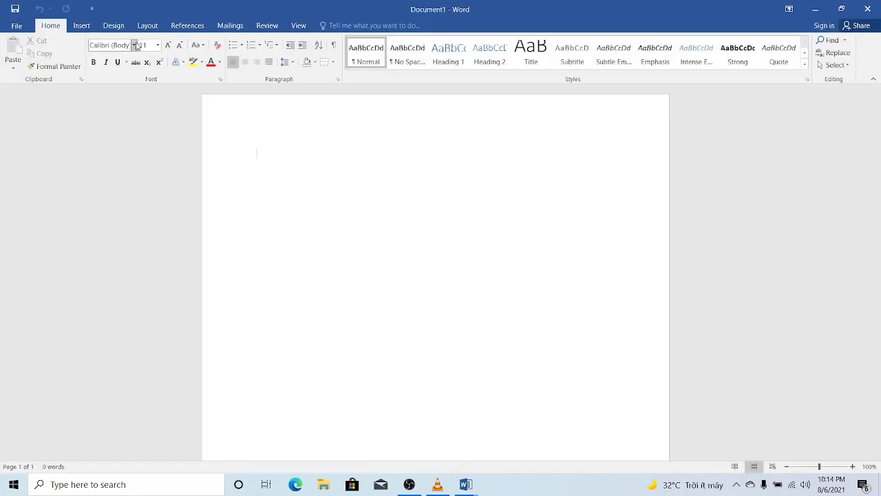
Look through the available fonts in the blank document's font list and close Word.
click(134, 45)
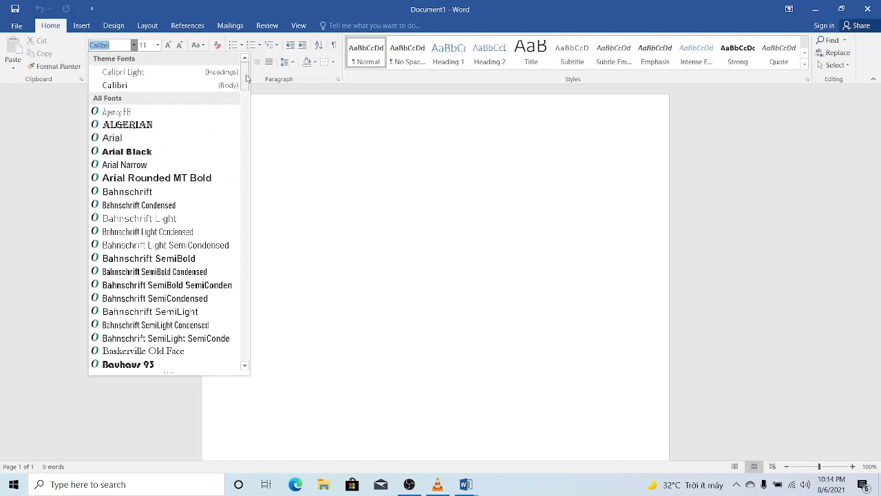
mouse_move(246, 78)
mouse_down()
mouse_move(241, 122)
mouse_move(245, 72)
mouse_up()
click(869, 7)
click(869, 7)
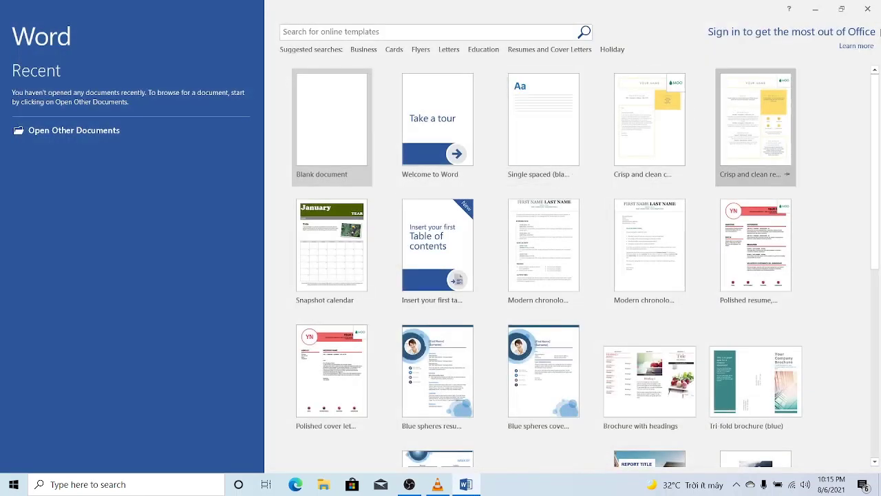
click(875, 6)
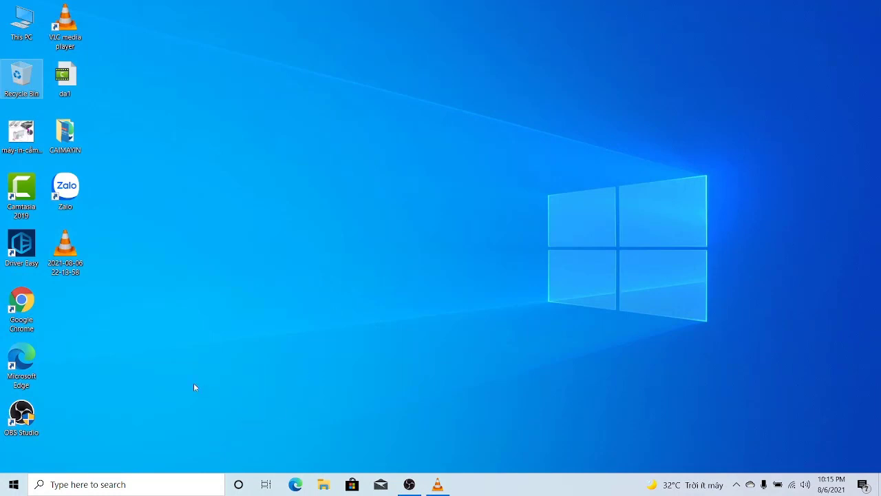
Switch to Google Chrome and search Google for "font chữ".
click(33, 309)
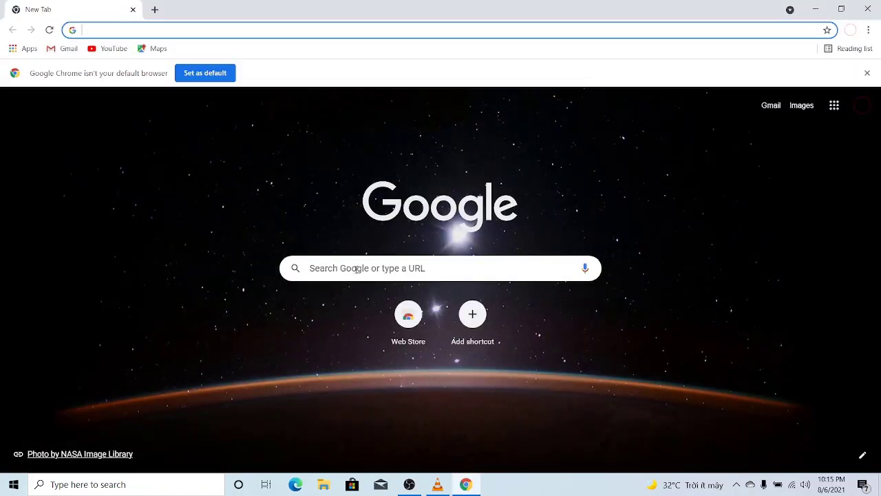
click(356, 268)
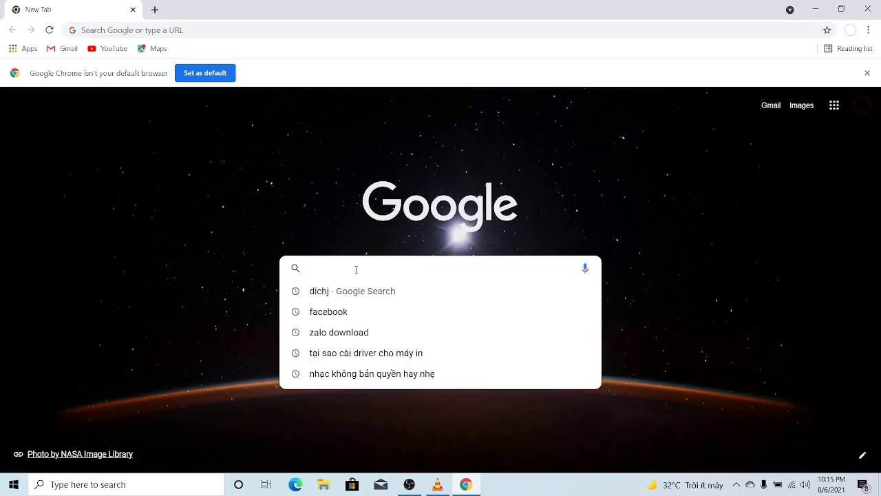
text(font)
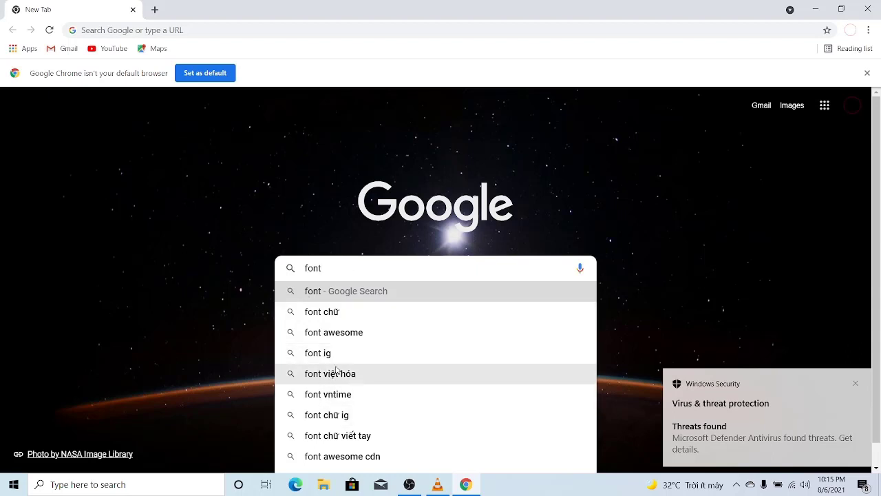
click(321, 313)
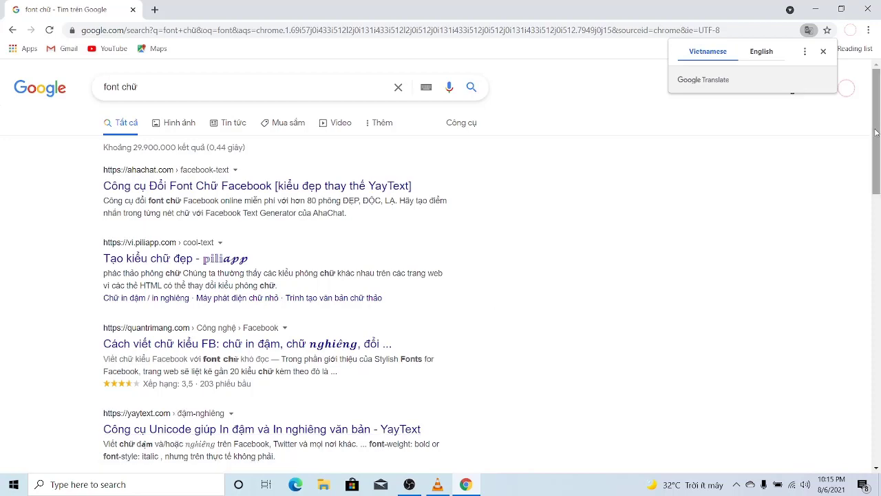
View the "Font Full" download page on download.com.vn from the search results and close the browser.
drag(876, 131, 852, 211)
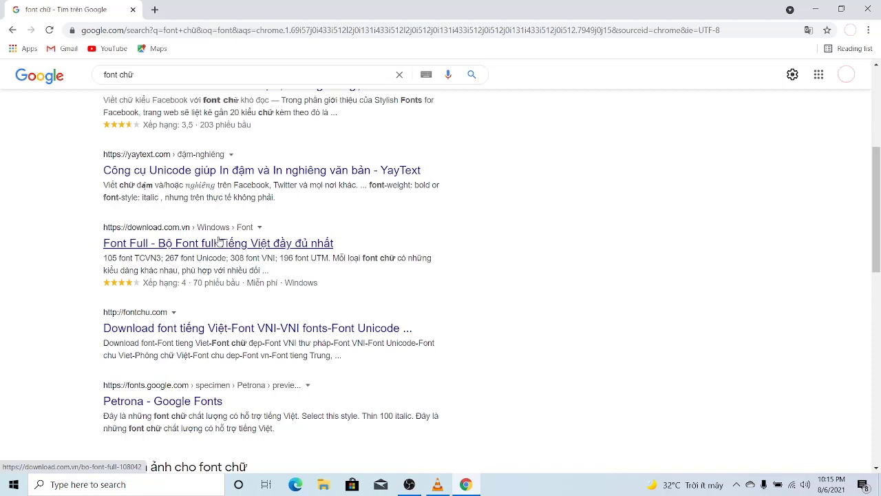
click(180, 248)
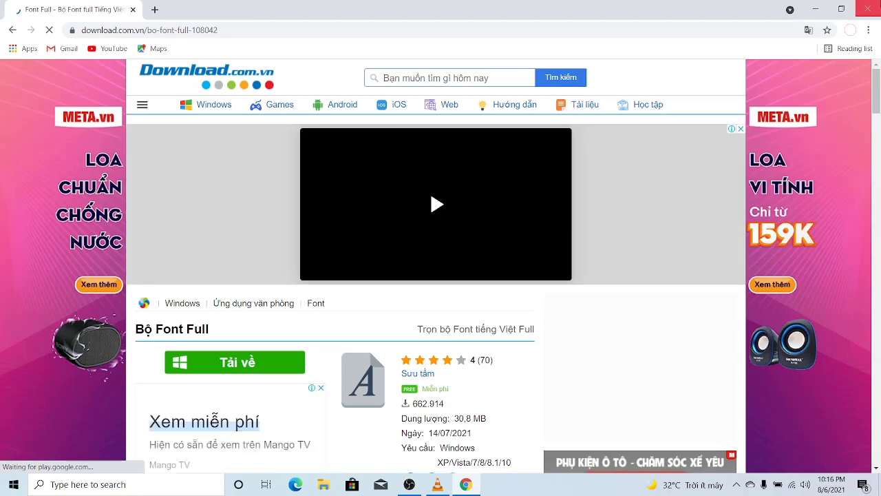
click(869, 9)
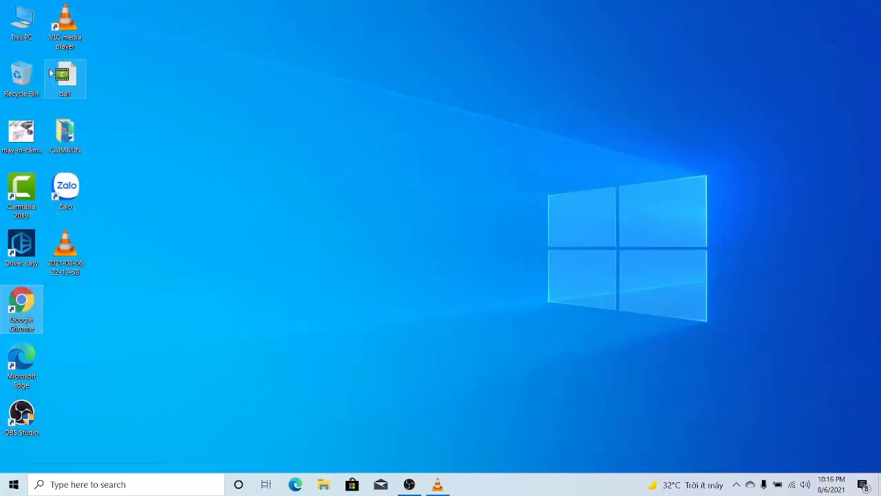
Switch to File Explorer and open the Font folder on the USB-DATA (J:) drive.
click(21, 28)
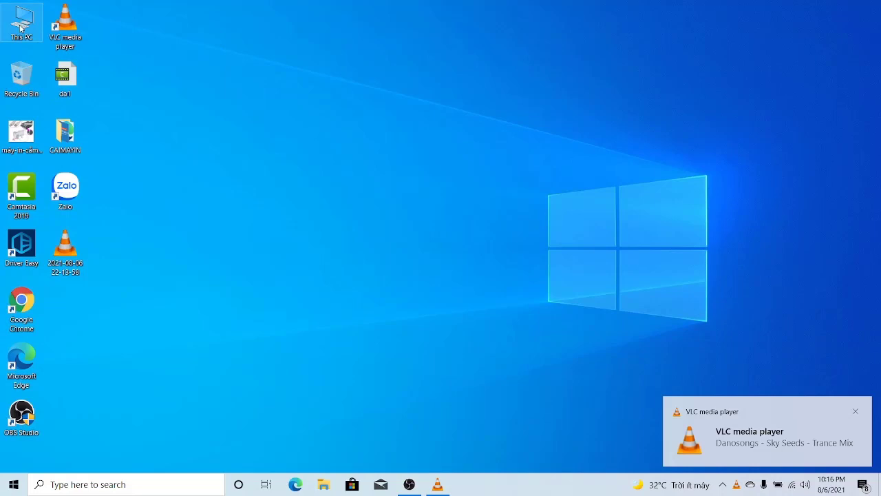
double_click(21, 28)
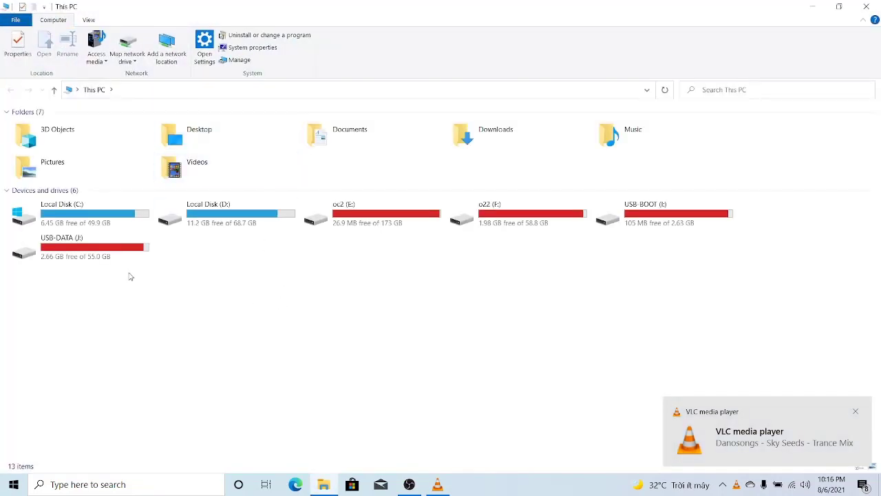
double_click(63, 249)
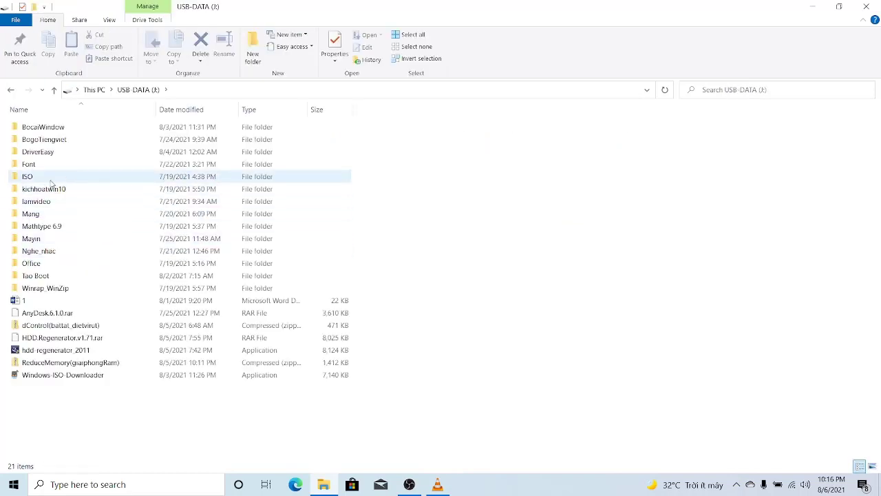
mouse_move(30, 167)
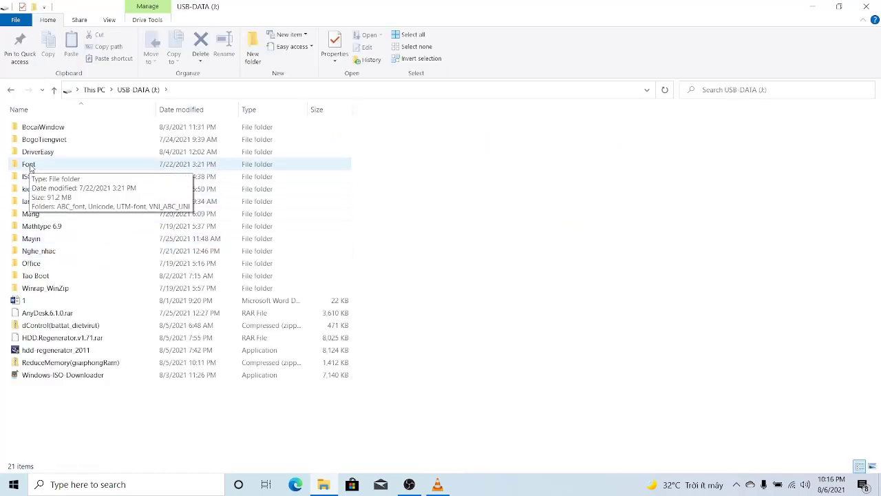
double_click(37, 167)
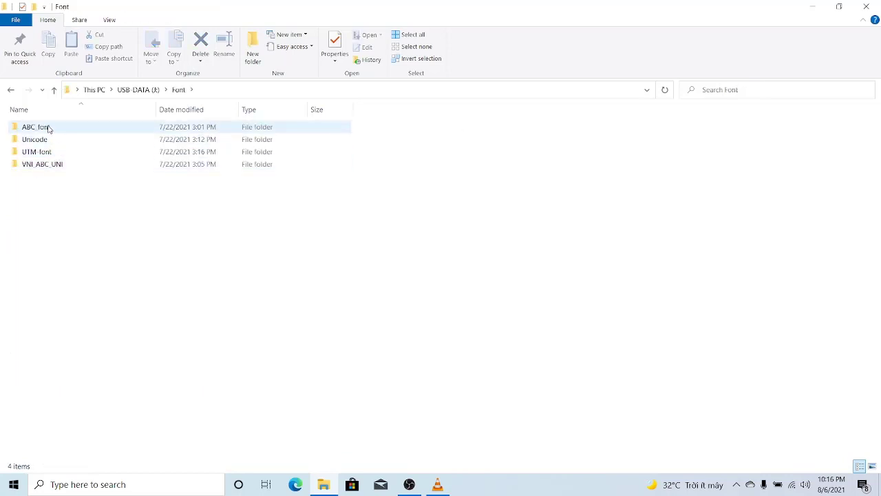
Install all the TrueType fonts from the inner ABC_font folder for the current account.
click(38, 166)
double_click(30, 130)
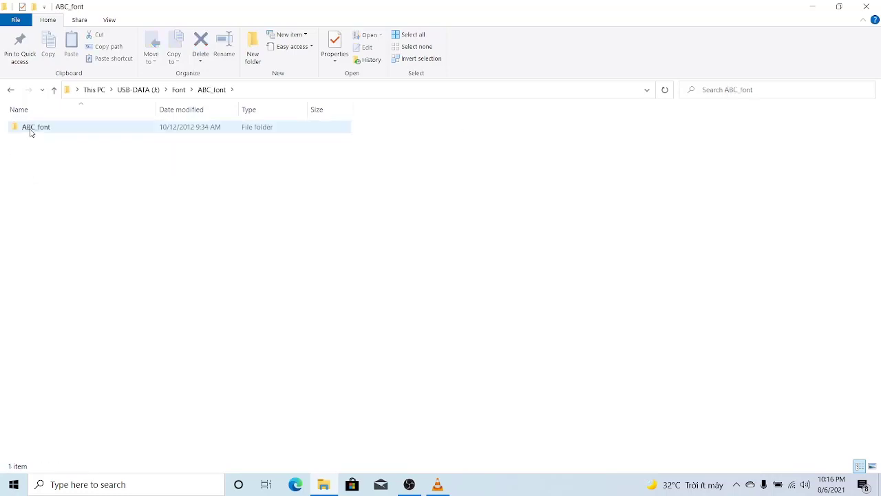
double_click(31, 129)
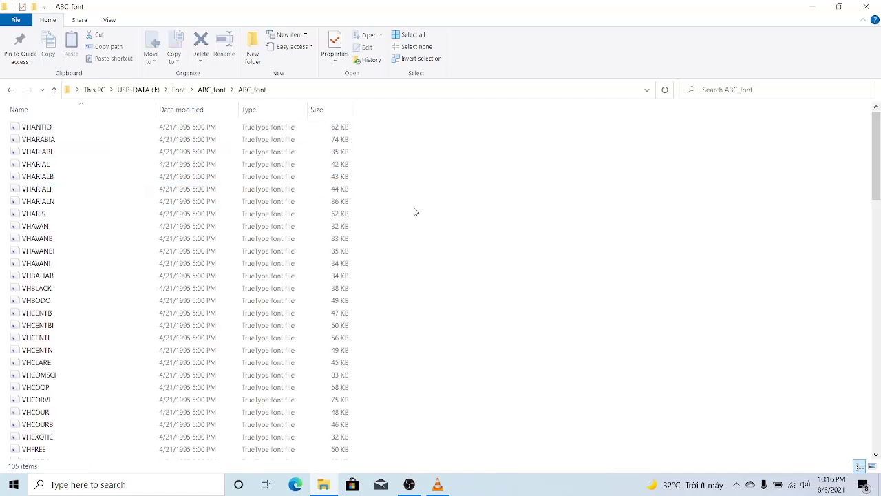
key(ctrl+a)
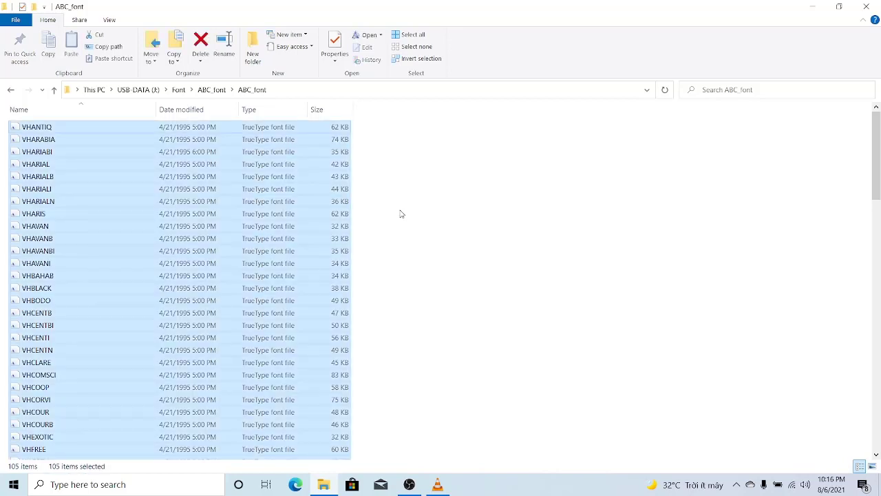
right_click(95, 142)
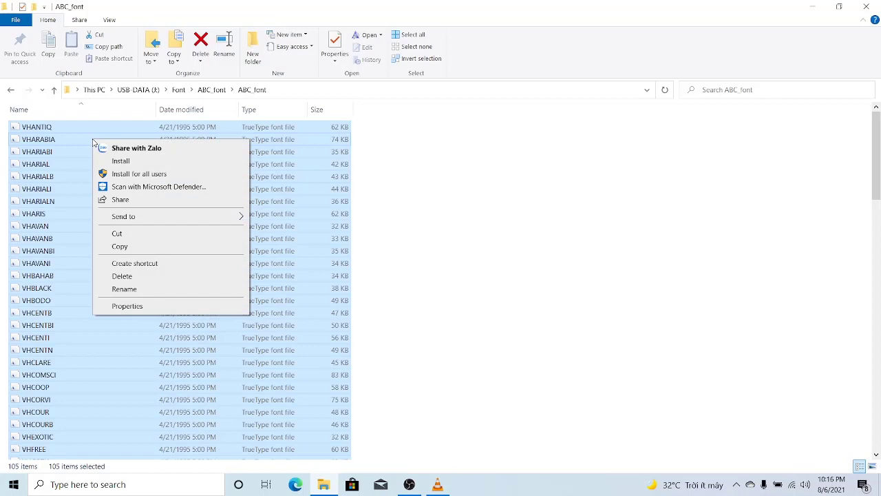
click(126, 163)
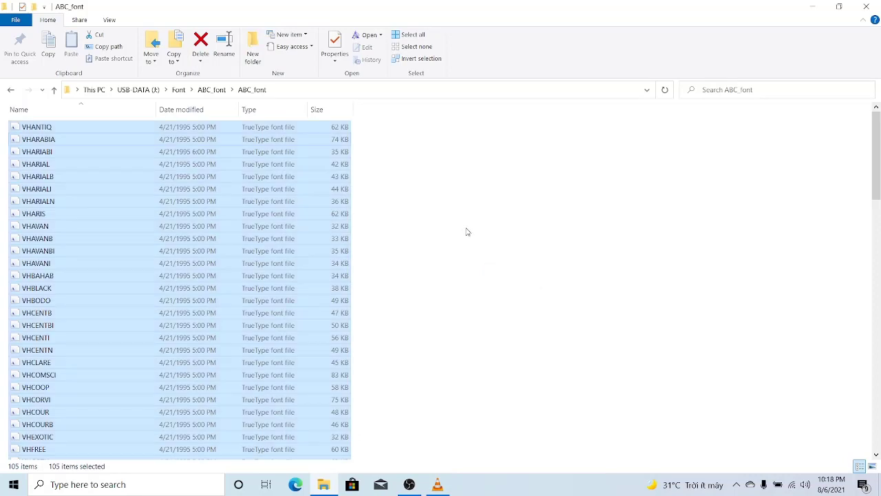
click(463, 228)
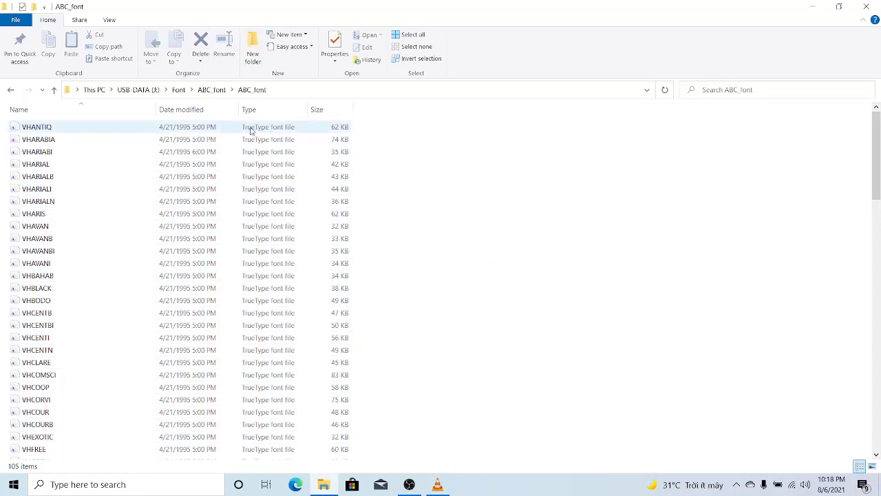
Return to the Font folder and install all the TrueType fonts from the inner Unicode folder.
click(10, 90)
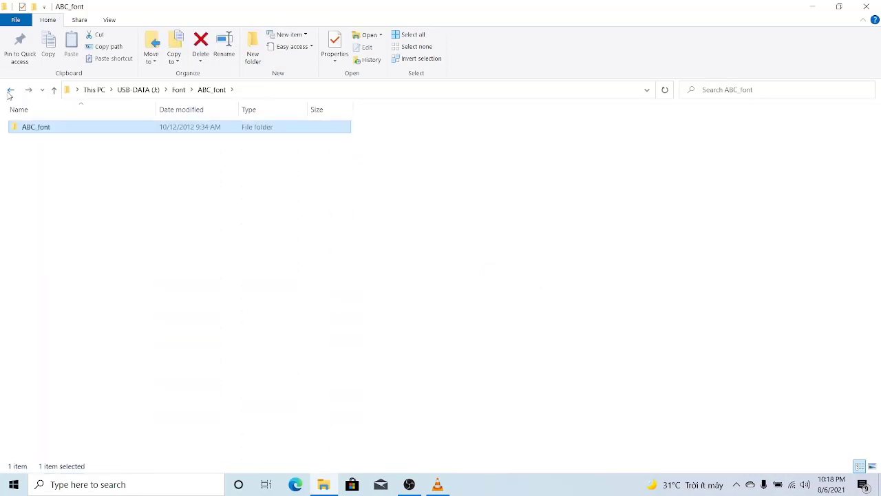
click(10, 92)
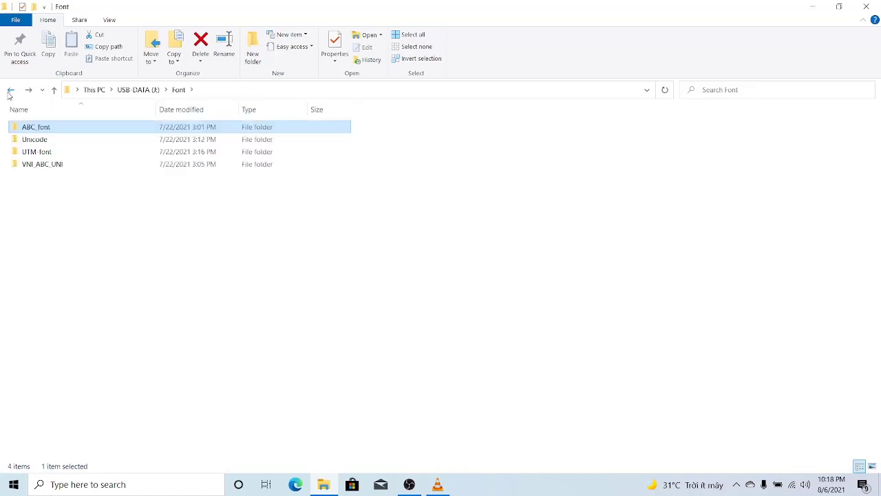
double_click(36, 142)
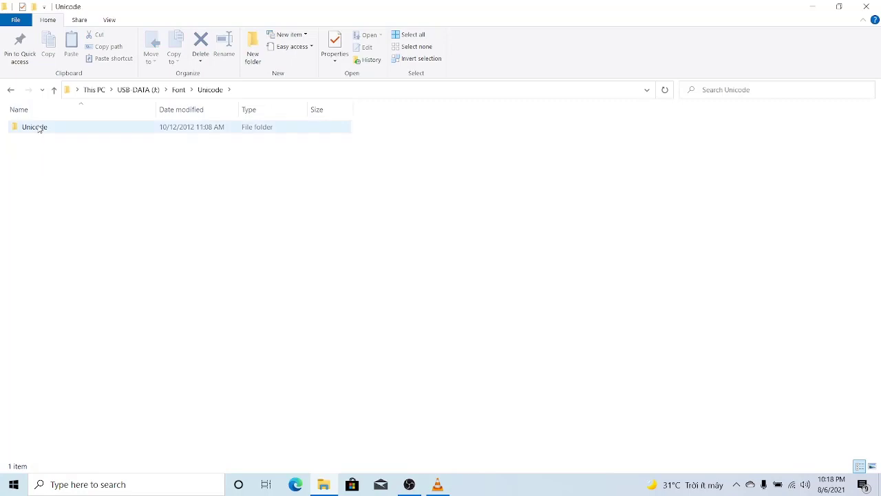
double_click(40, 129)
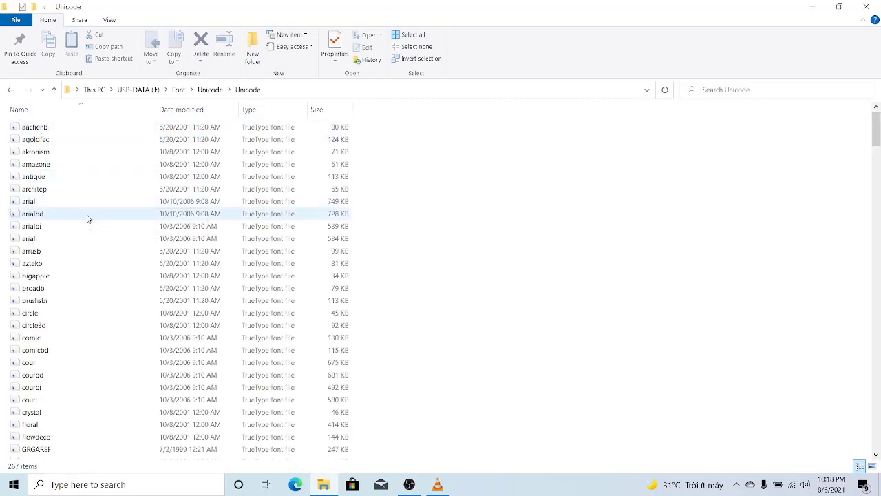
key(ctrl+a)
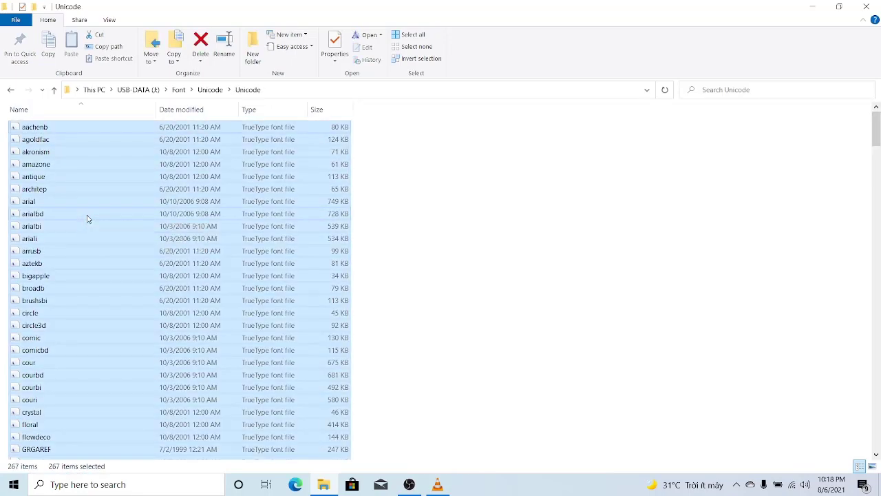
right_click(107, 165)
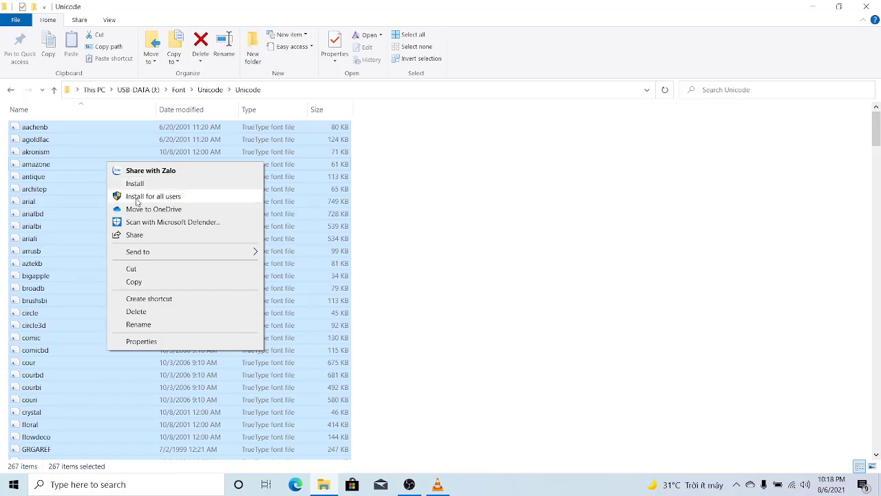
click(137, 184)
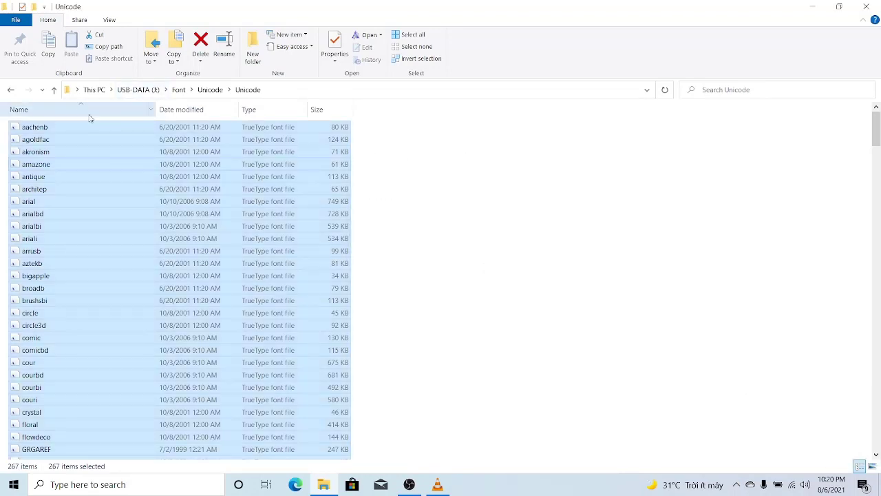
click(445, 141)
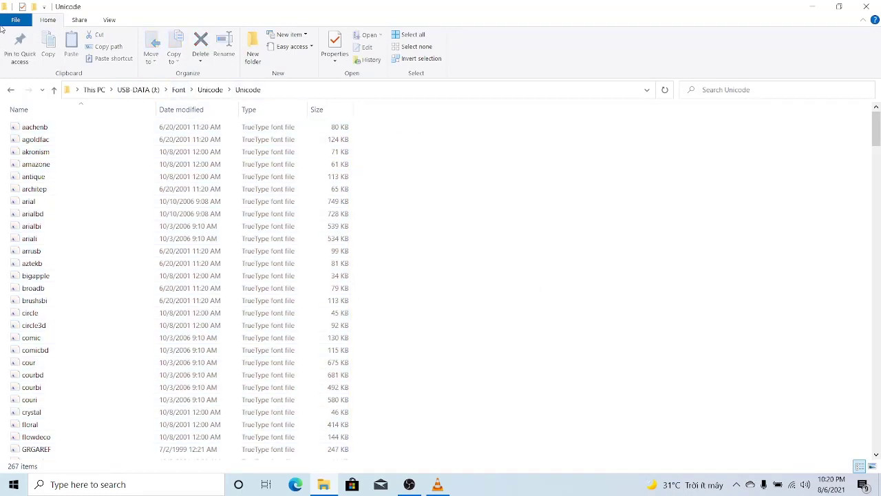
Return to the Font folder and install all the fonts from the inner utm fONT folder, suppressing invalid-file warnings for the remaining items.
click(11, 91)
click(16, 96)
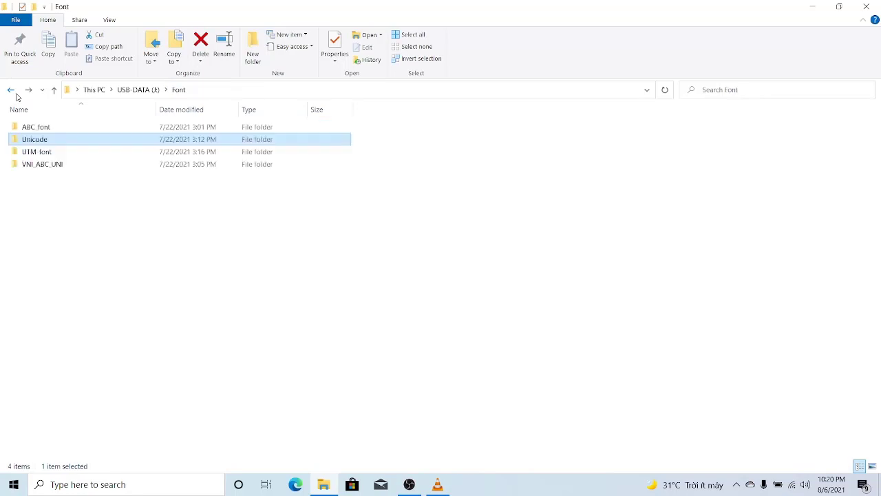
double_click(29, 154)
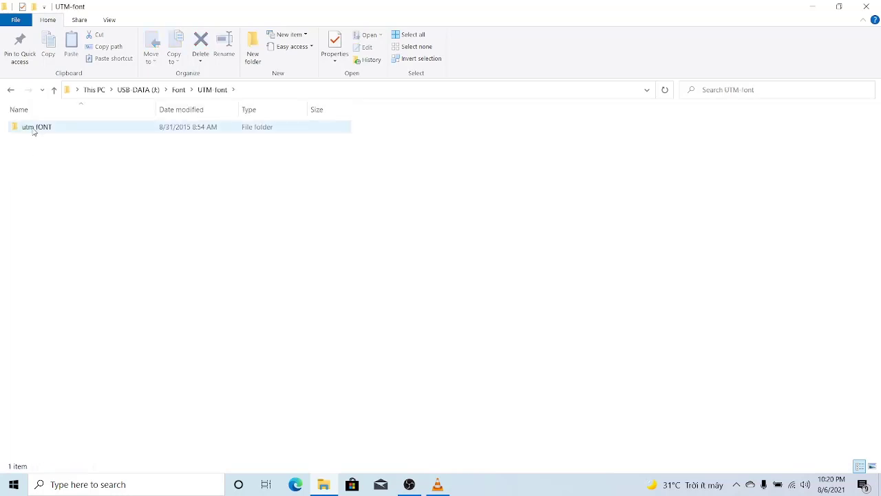
double_click(33, 130)
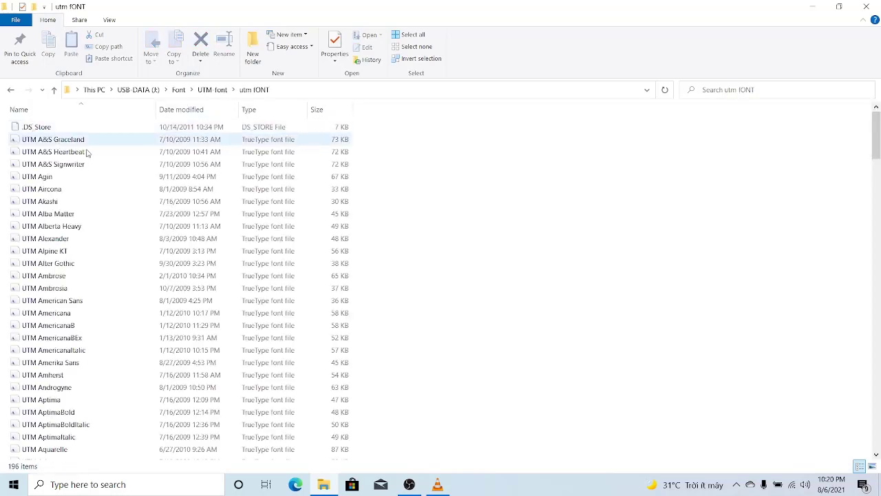
key(ctrl+a)
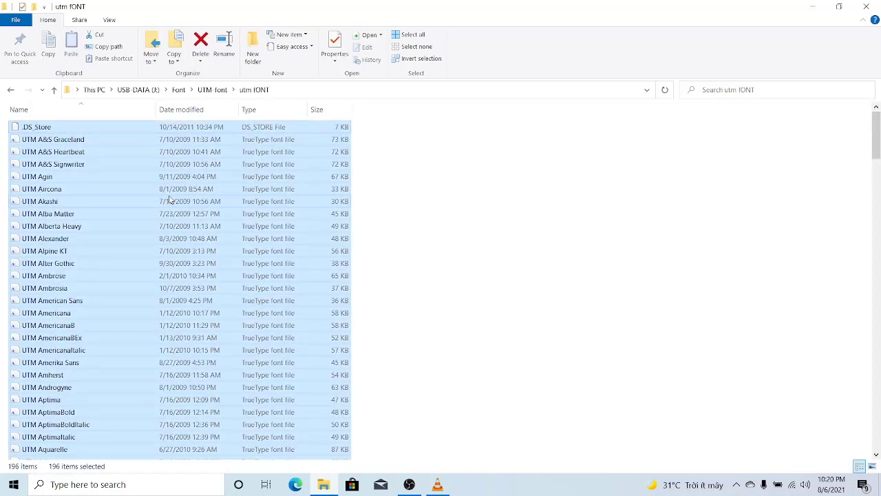
right_click(146, 141)
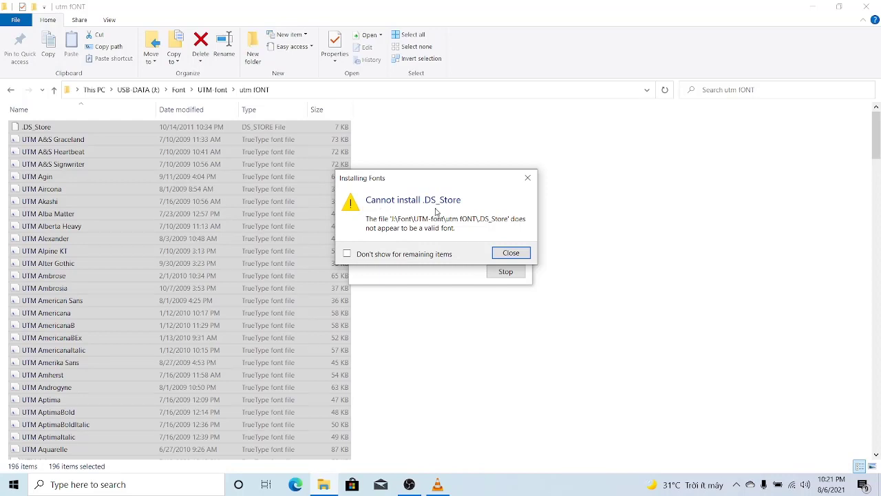
click(347, 255)
click(508, 253)
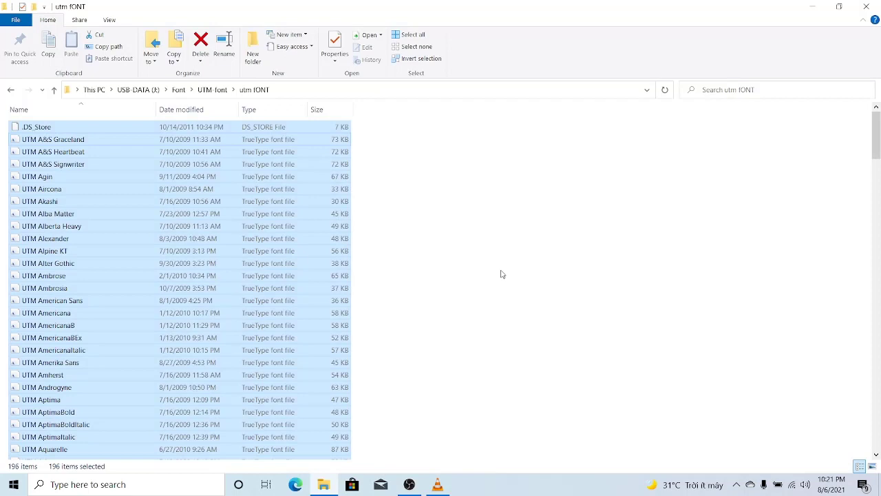
click(392, 244)
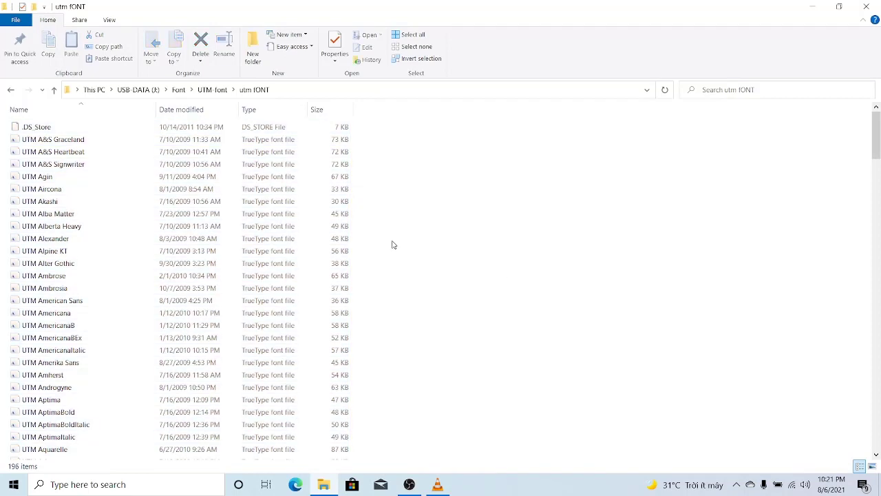
Return to the Font folder and install all fonts from the inner VNI_ABC_UNI folder for all users, replacing every font already installed.
click(10, 90)
click(10, 90)
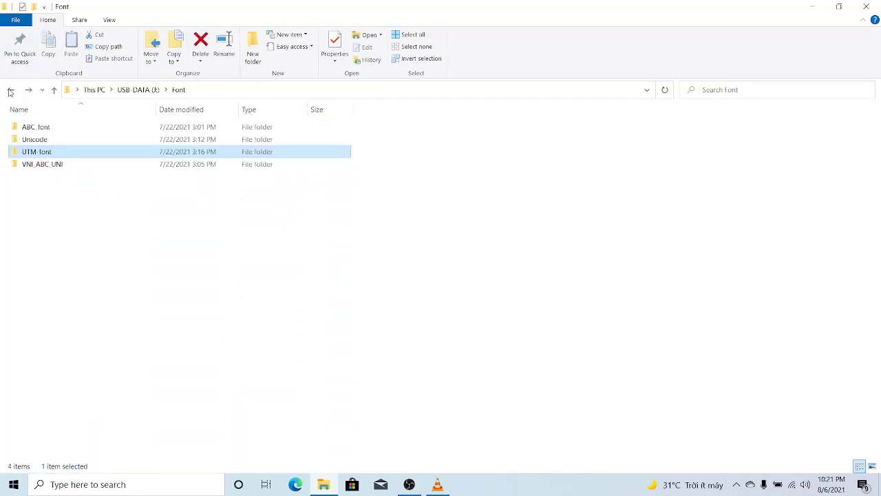
double_click(40, 167)
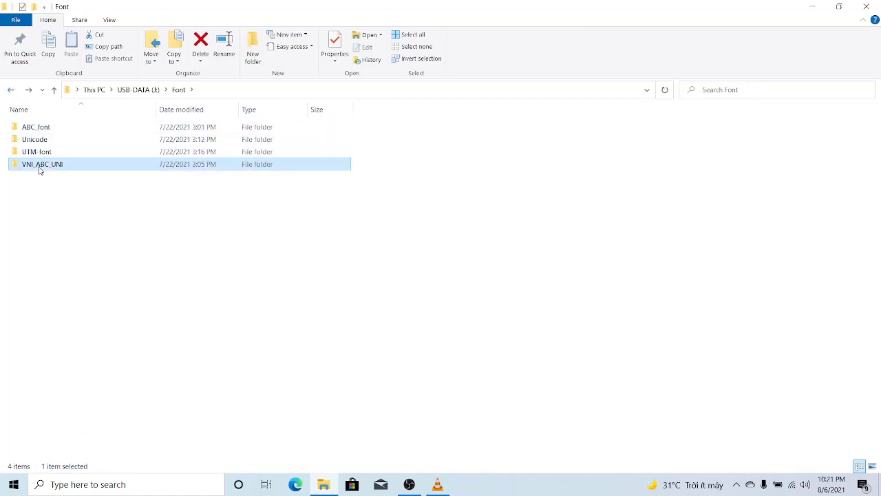
double_click(46, 129)
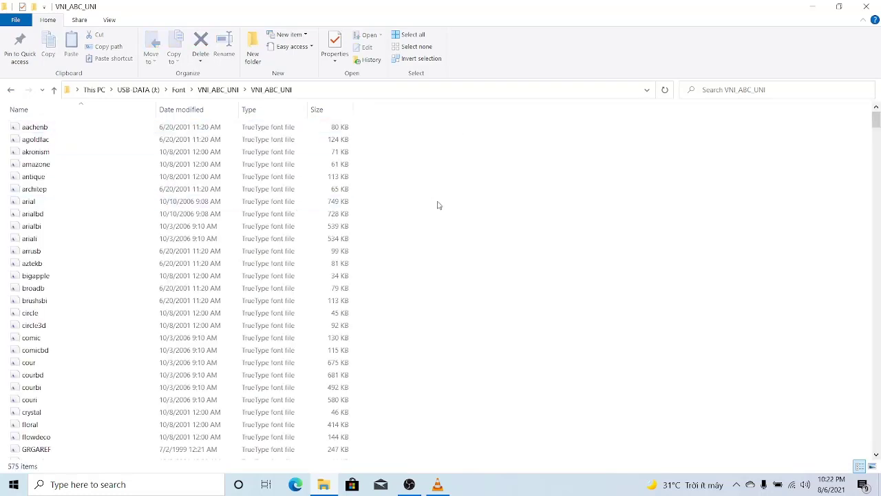
key(ctrl+a)
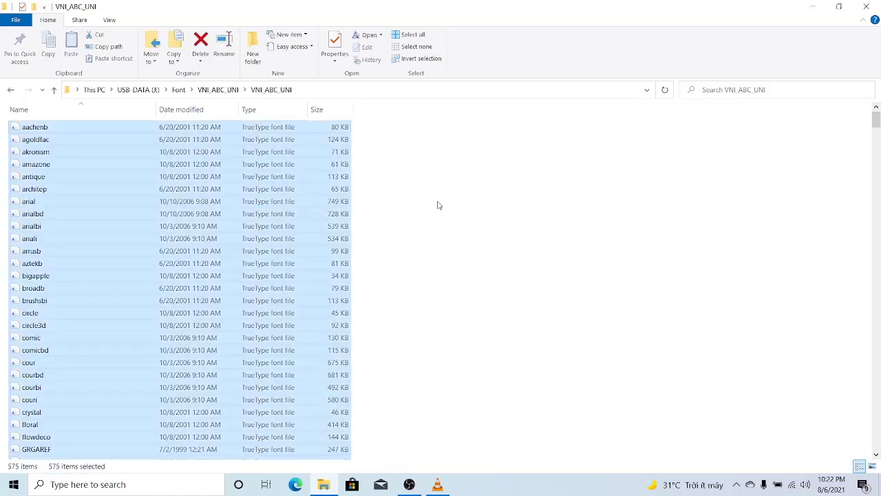
right_click(105, 142)
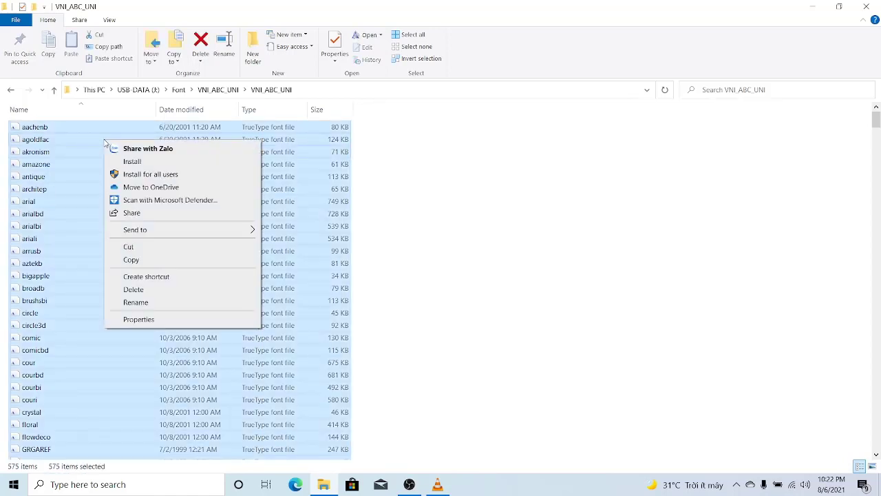
click(138, 175)
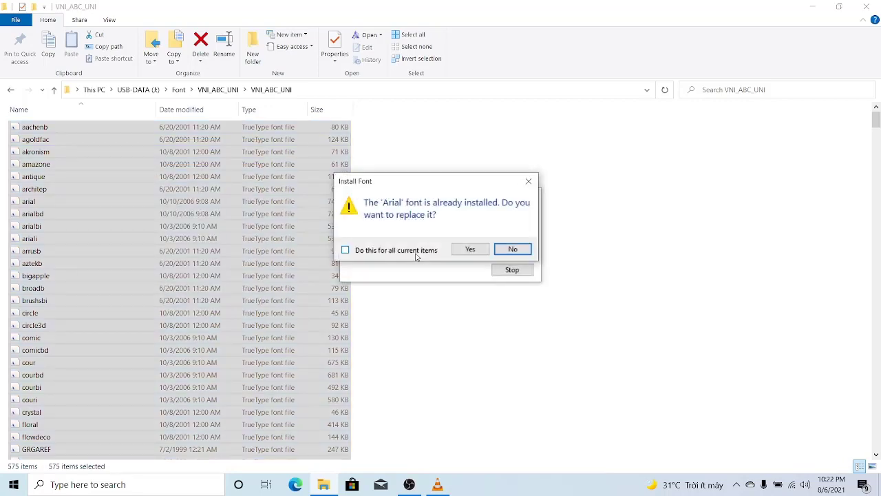
click(390, 252)
click(471, 249)
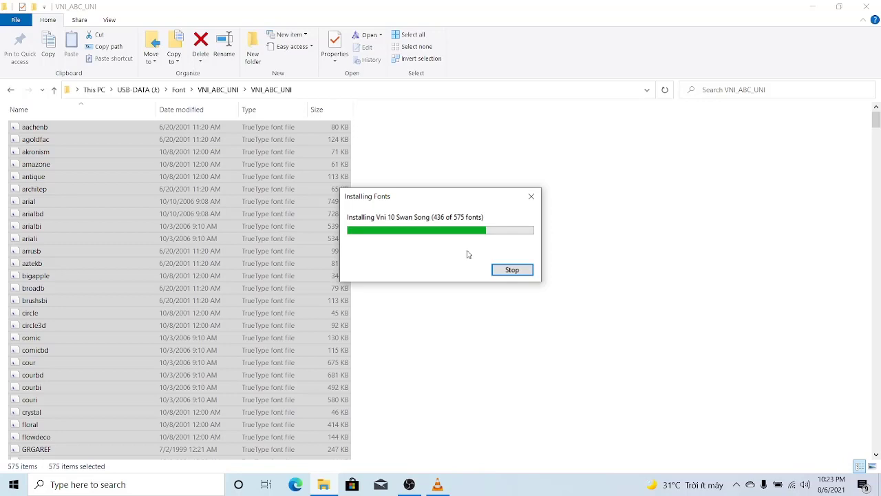
click(10, 90)
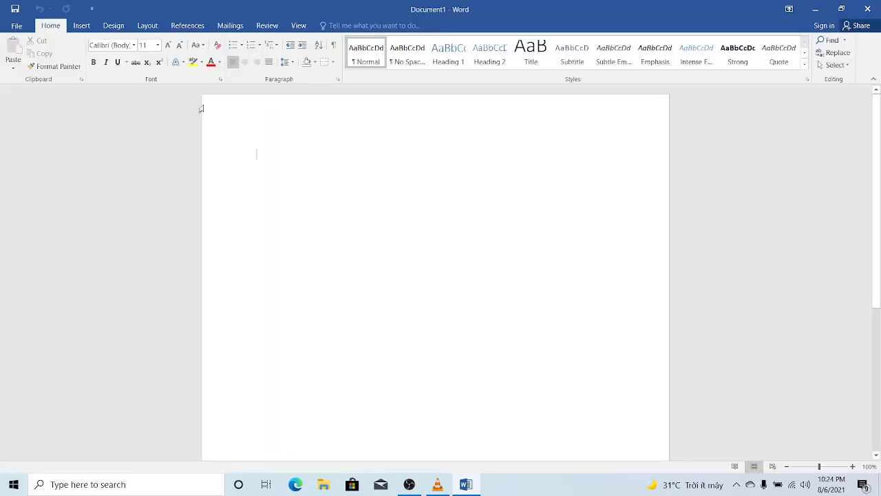
Switch to Word, test the Vni 19 Walt Disney font by entering "hhhhhh" in the blank document, and close it without saving.
click(134, 46)
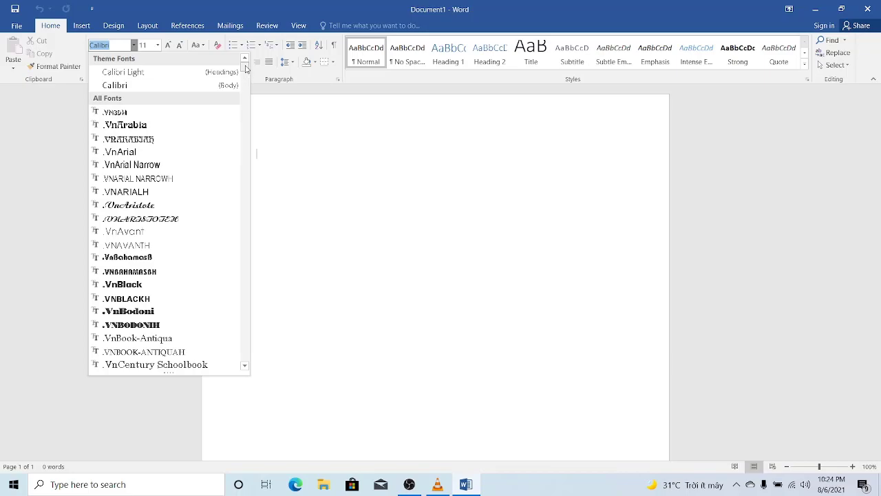
drag(246, 68, 195, 317)
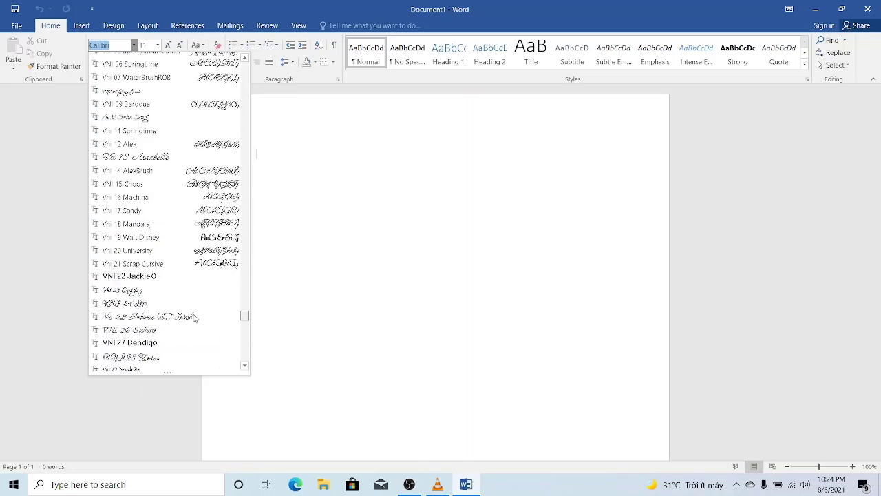
scroll(194, 316, up, 3)
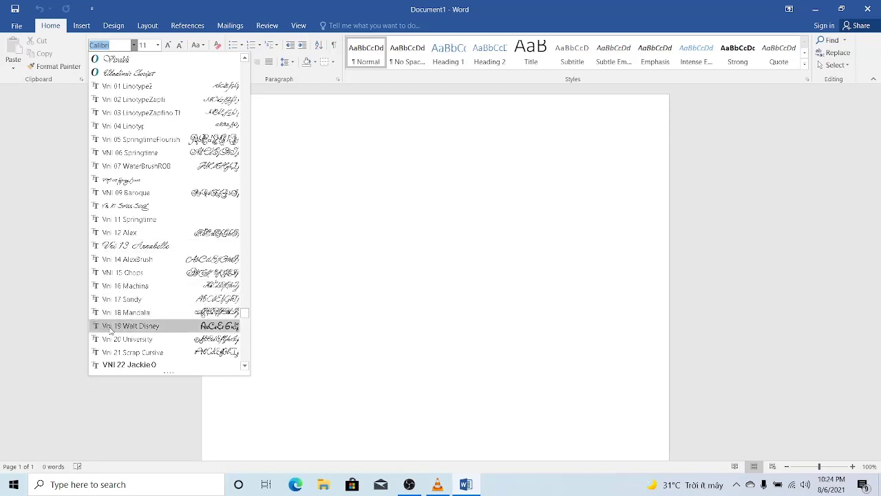
click(130, 325)
text(hhhhhh)
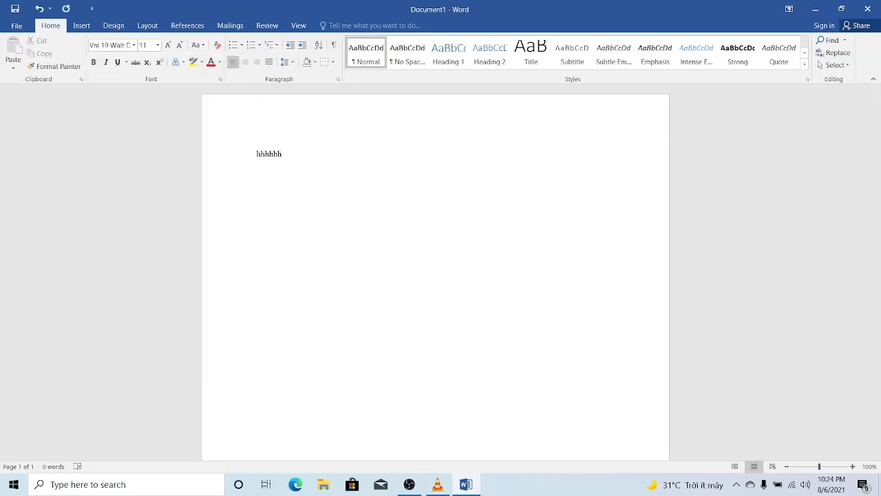
click(868, 9)
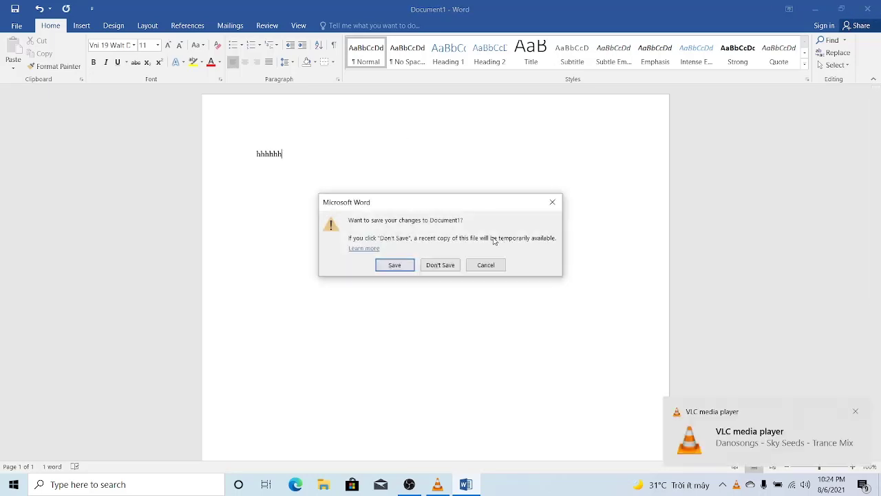
click(434, 267)
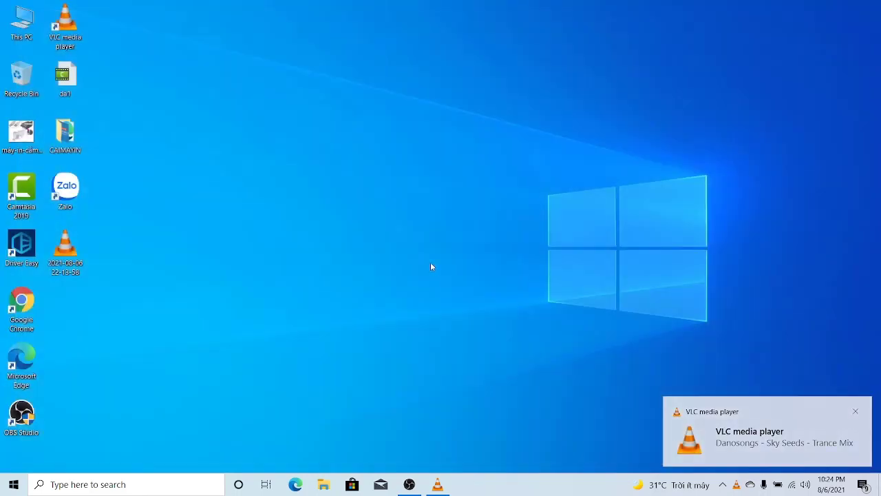